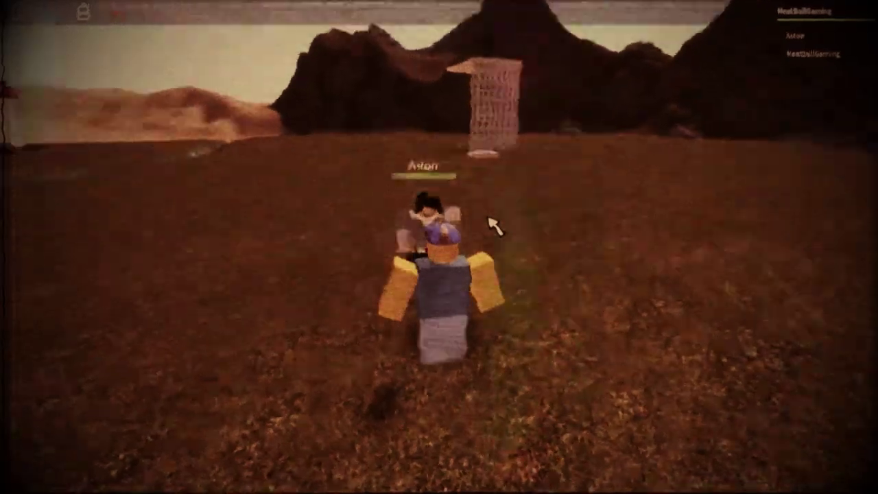
{"action": "key", "text": "slash"}
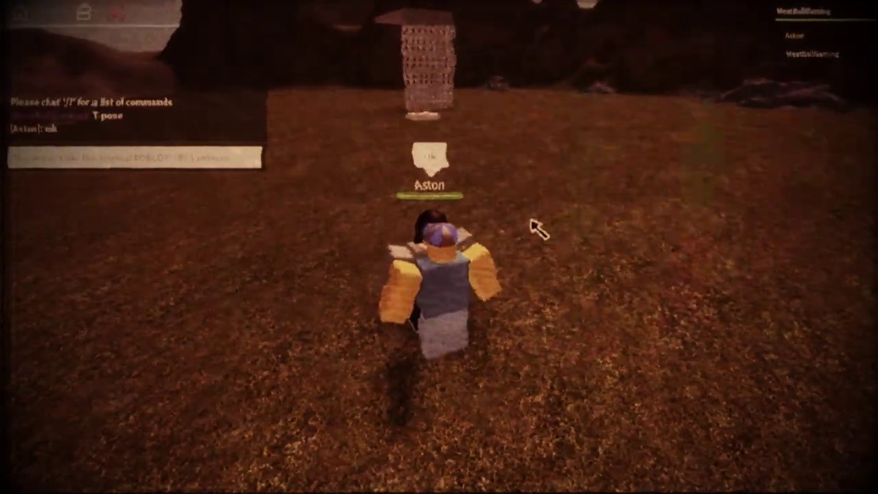
{"action": "key", "text": "Return"}
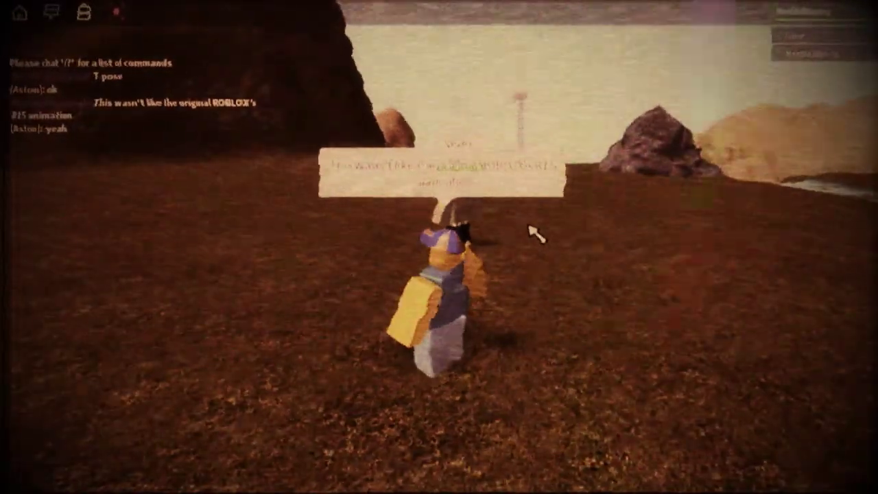
{"action": "key", "text": "slash"}
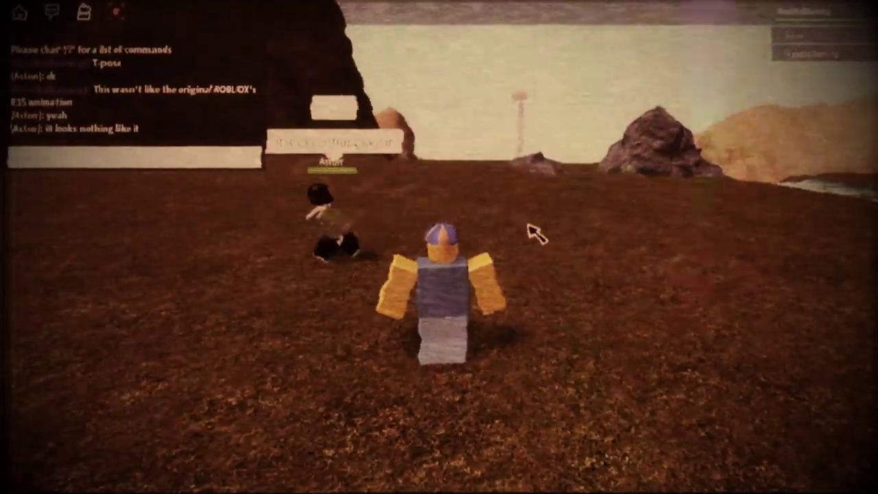
{"action": "key", "text": "Return"}
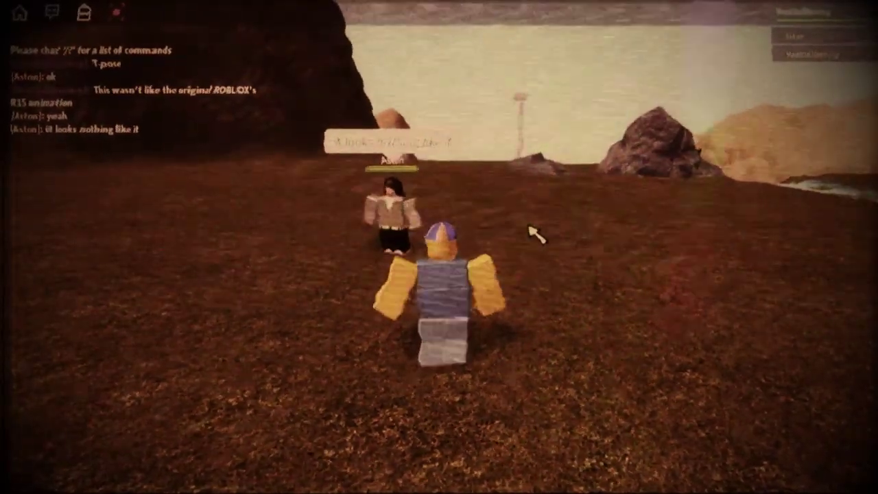
{"action": "key", "text": "slash"}
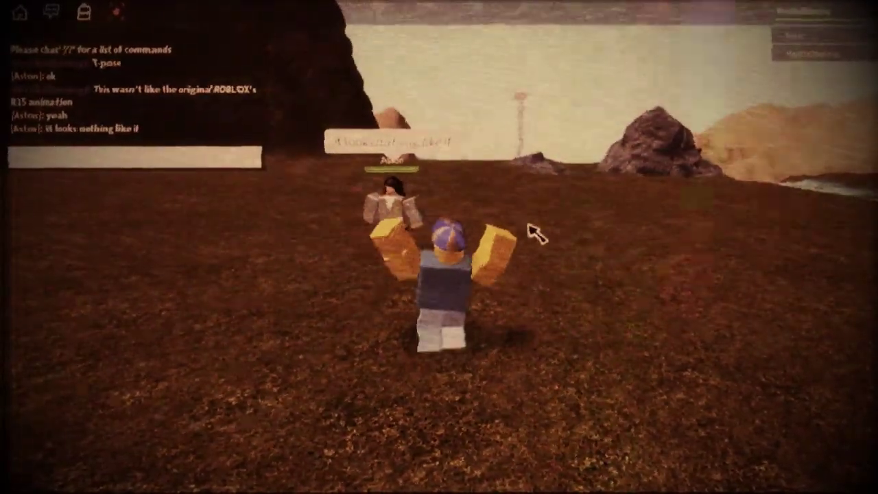
{"action": "key", "text": "Return"}
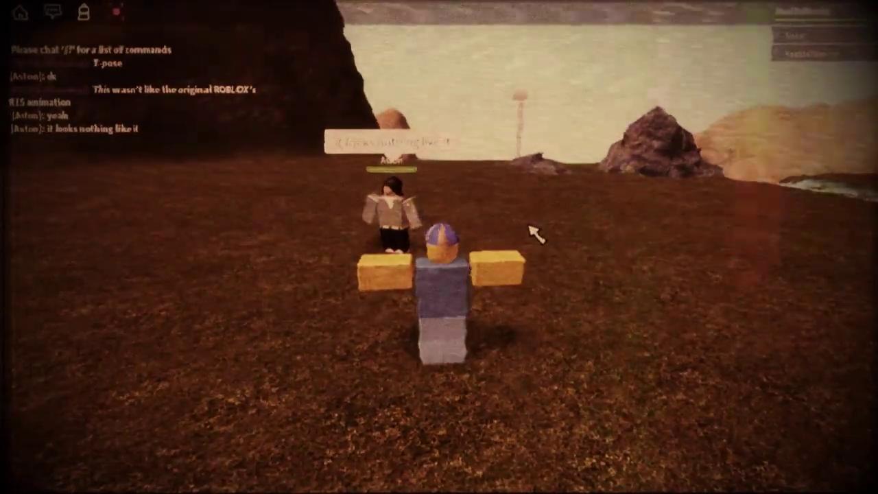
{"action": "key", "text": "slash"}
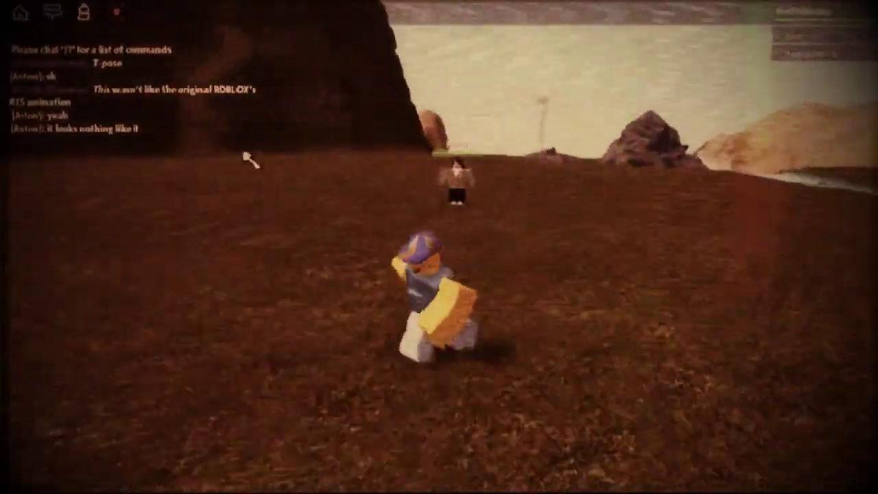
{"action": "key", "text": "w"}
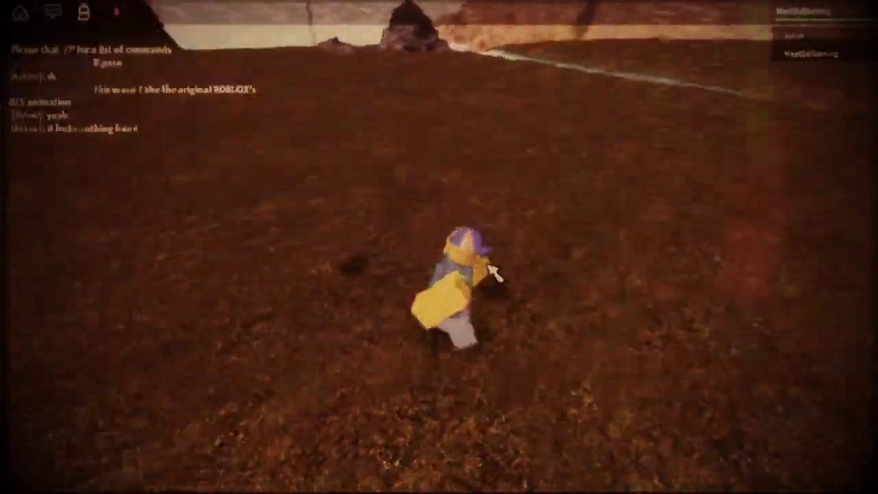
{"action": "key", "text": "slash"}
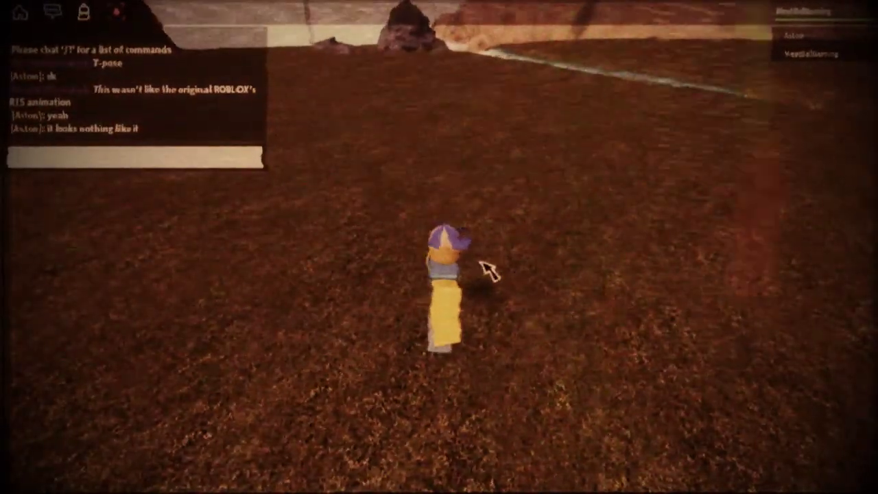